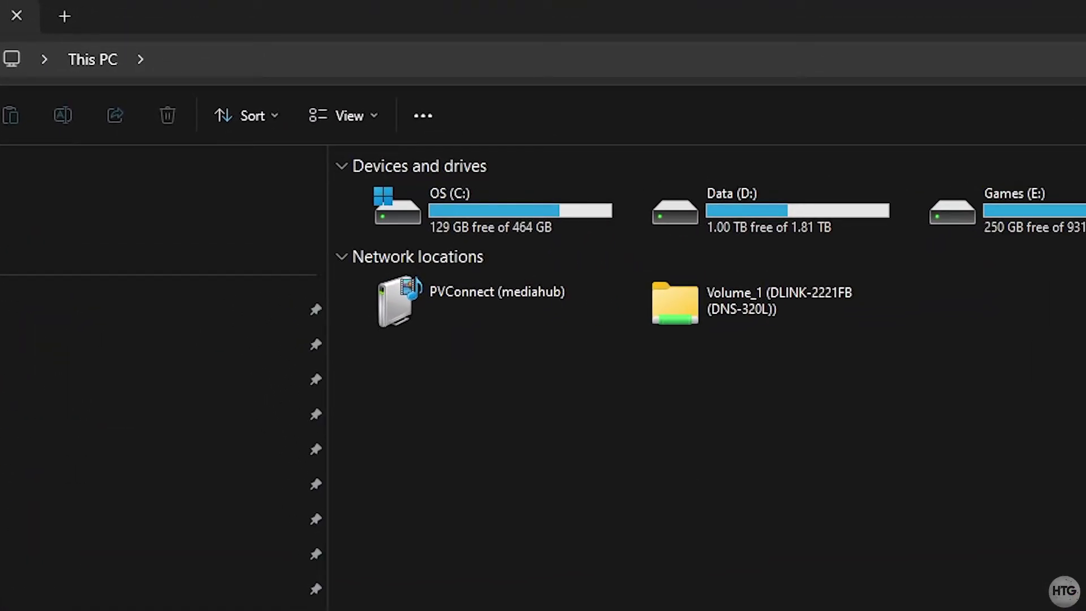
Step: Inspect the existing Adobe apps folder under C:\Program Files, then return to the drive list
double_click(573, 224)
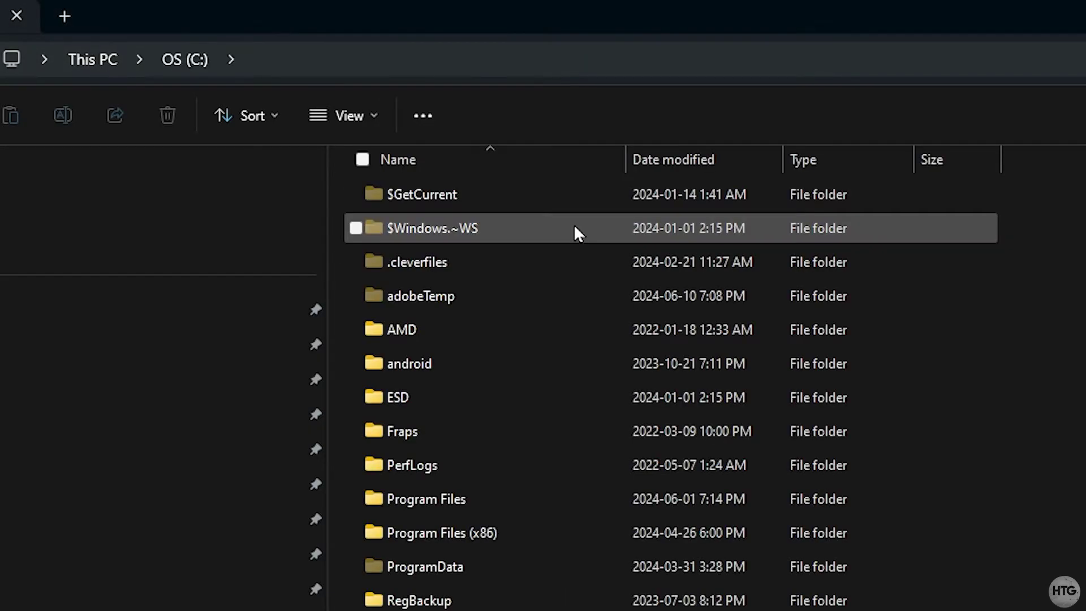
double_click(580, 319)
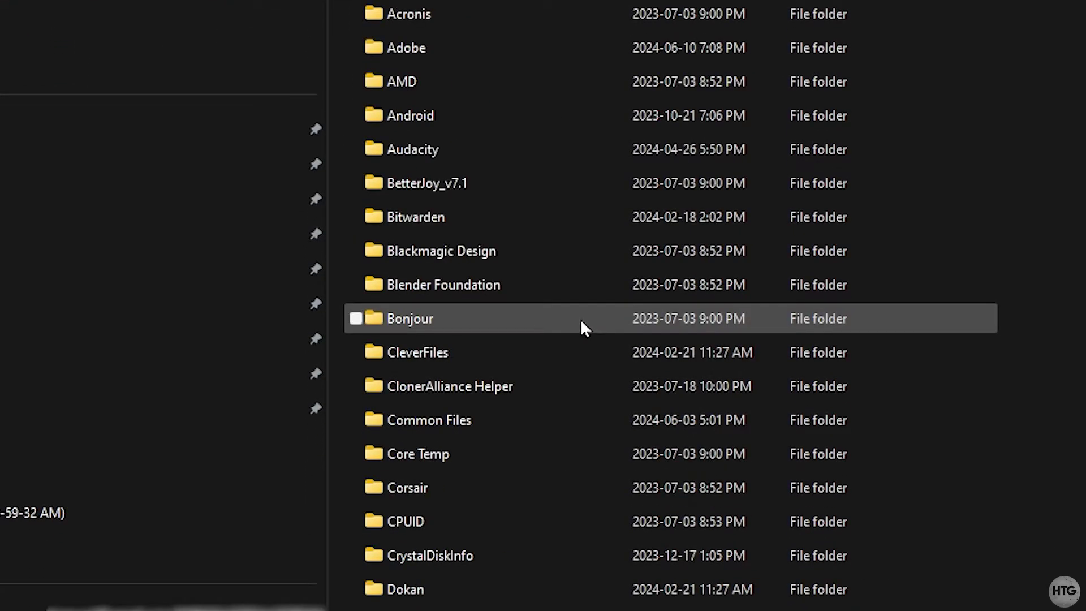
double_click(573, 233)
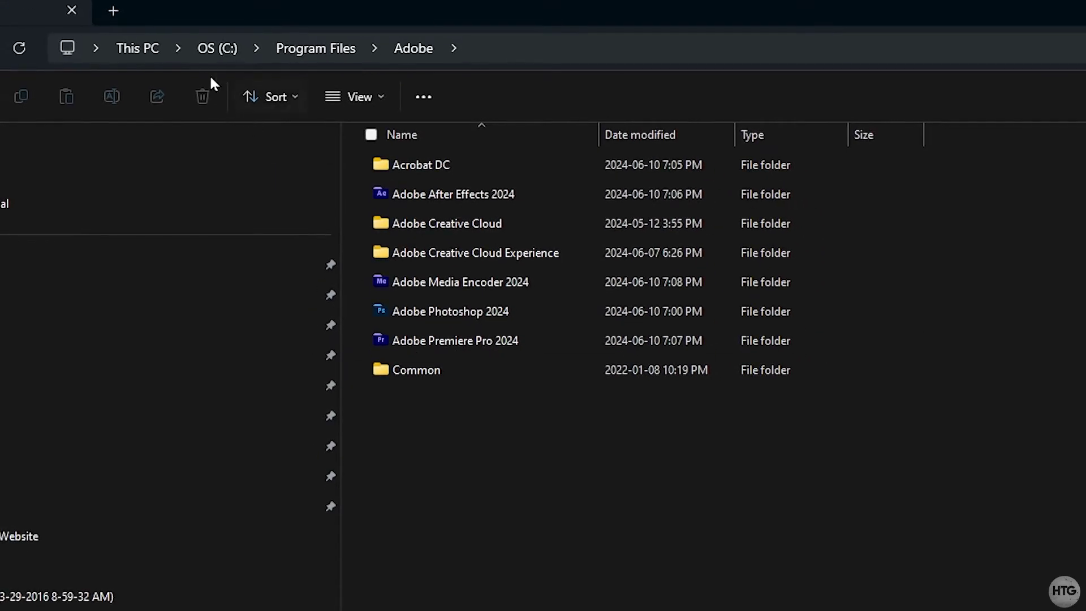
click(140, 51)
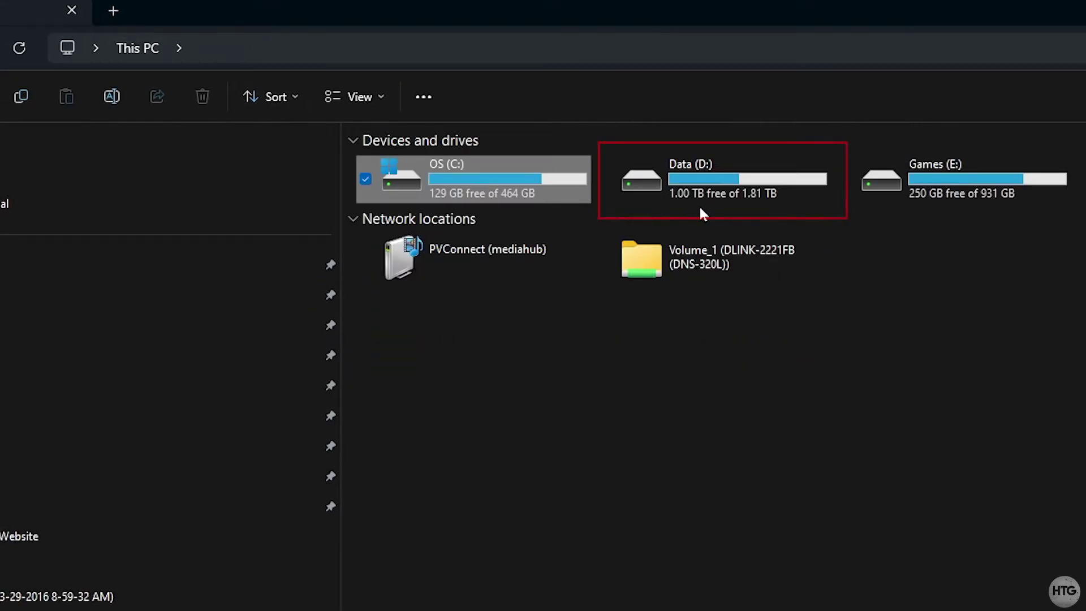
click(902, 464)
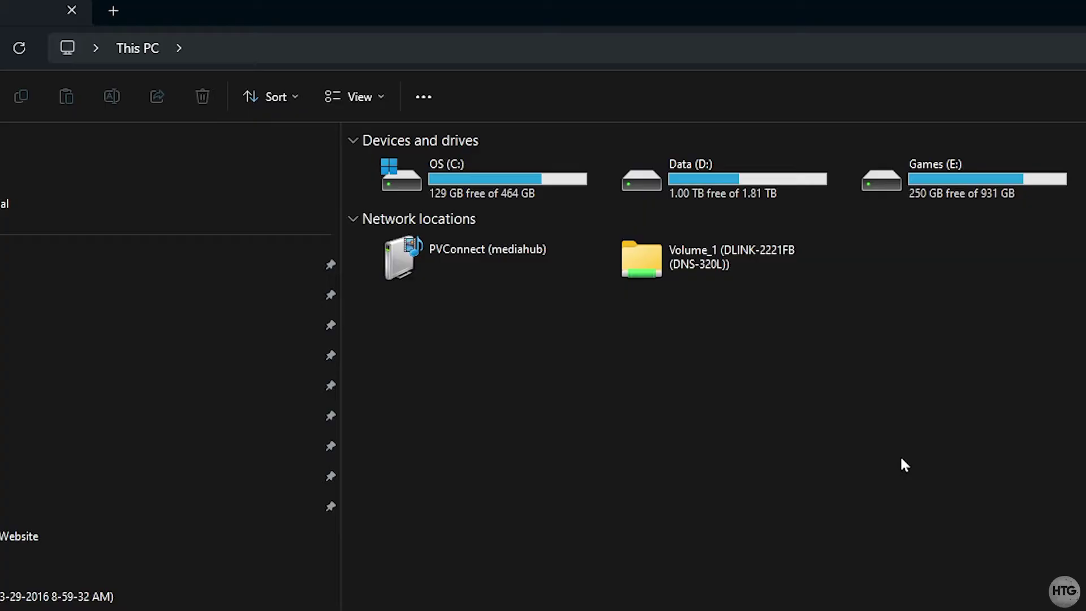
Step: Create a new folder named Adobe CC at the top level of Data (D:)
double_click(798, 185)
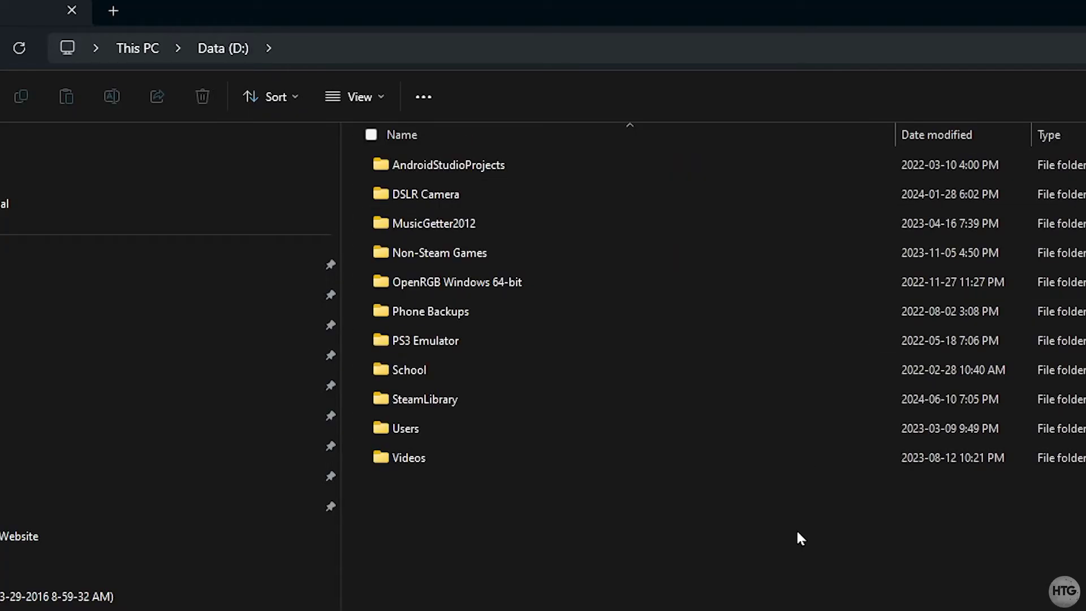
right_click(796, 541)
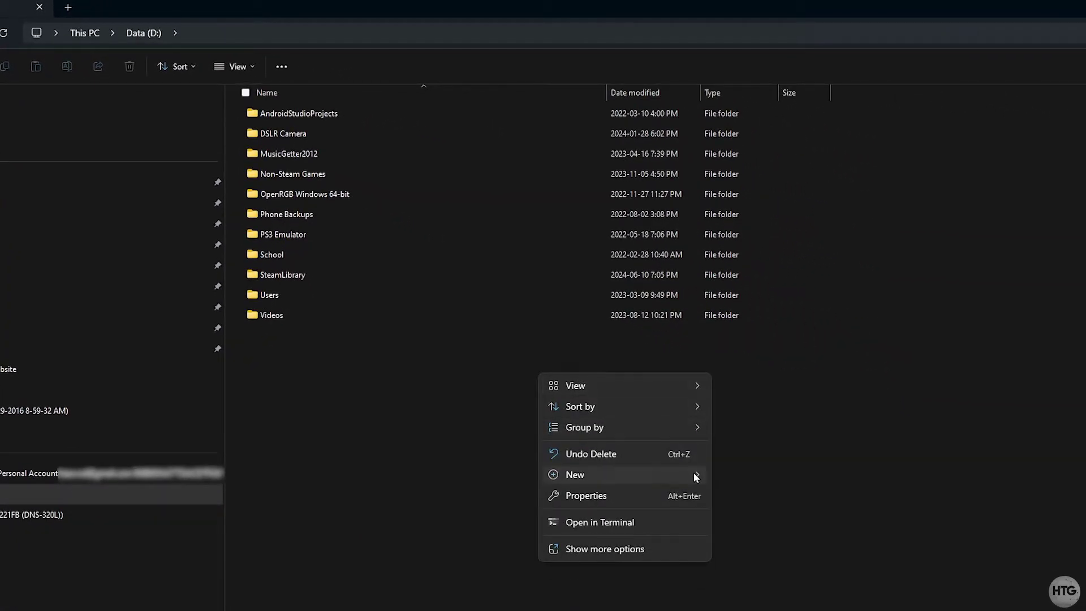
mouse_move(594, 474)
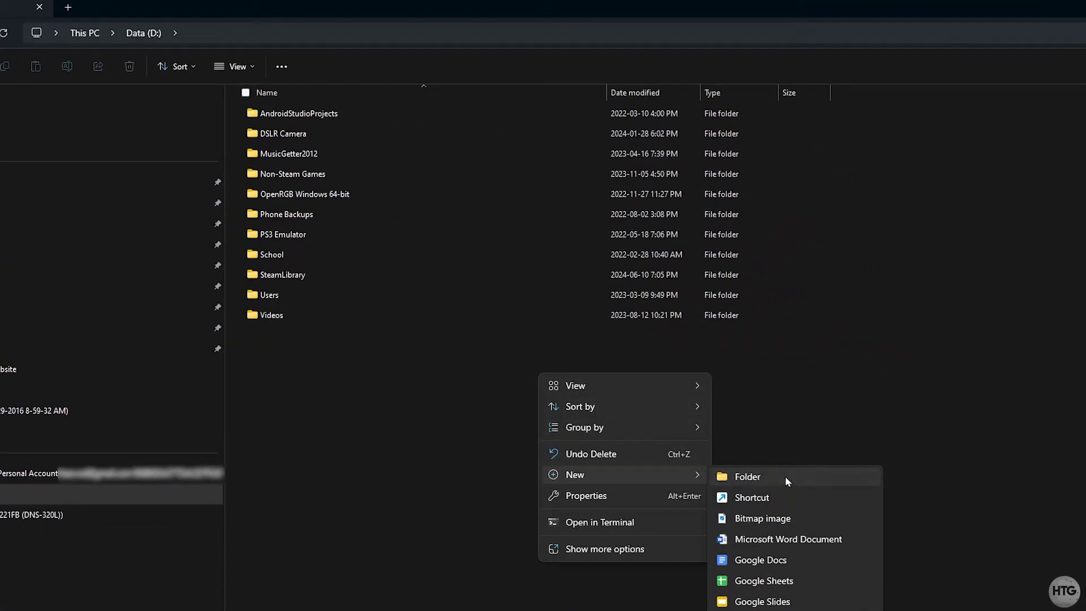
click(785, 476)
text(A)
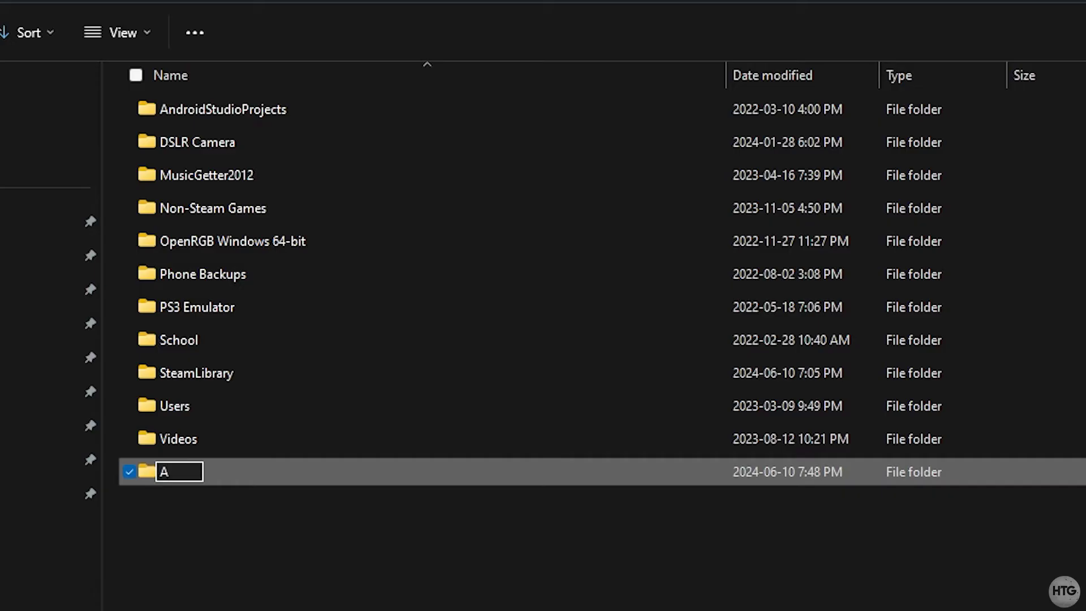
text(dobe CC)
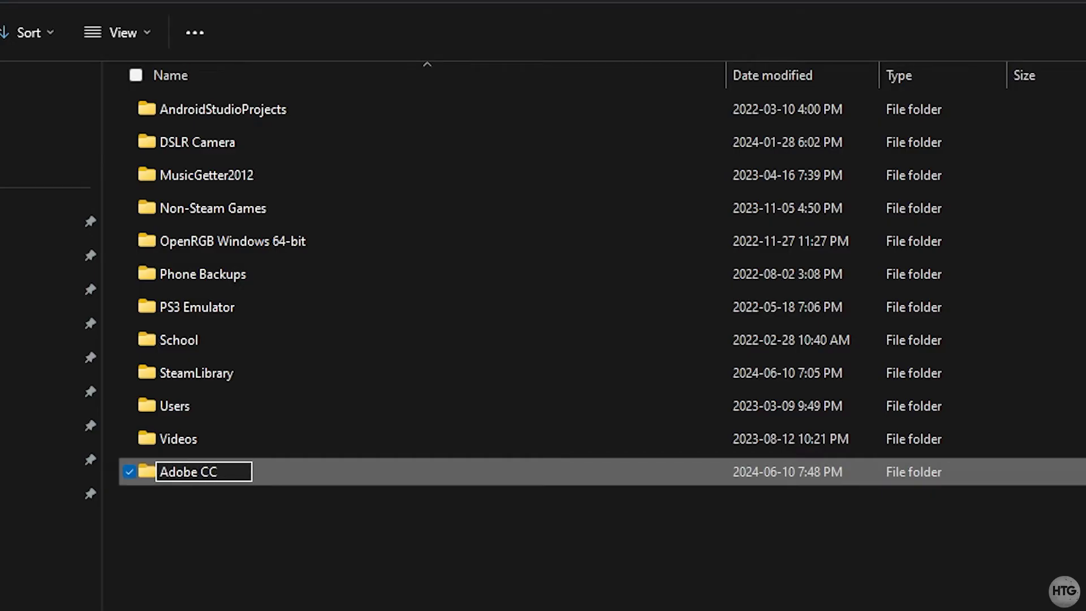
key(Return)
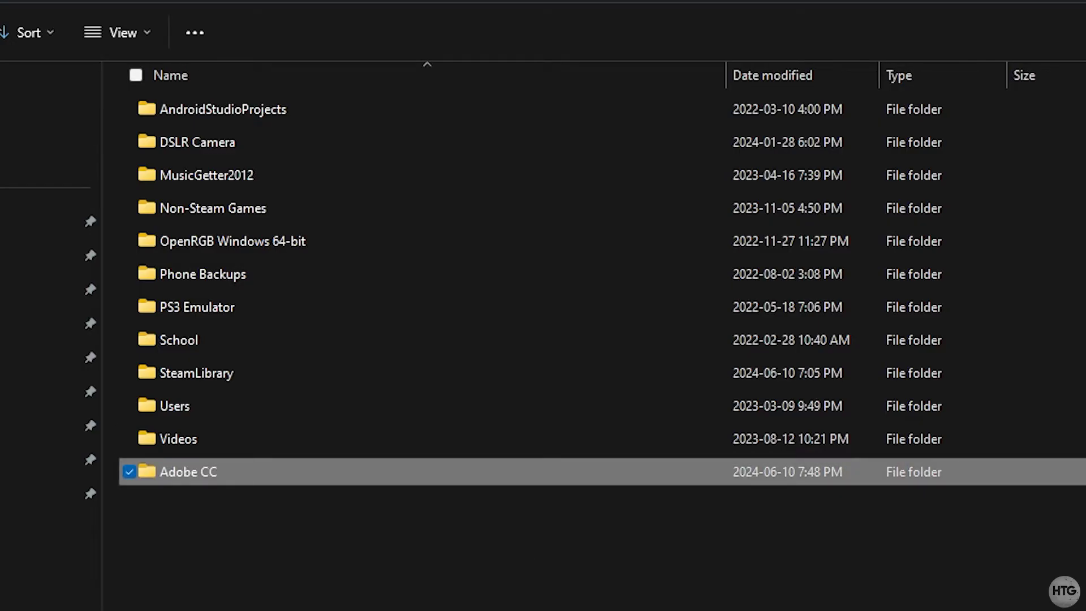
Step: Launch Adobe Creative Cloud from a Windows search for Creative Cloud
click(306, 596)
text(Cr)
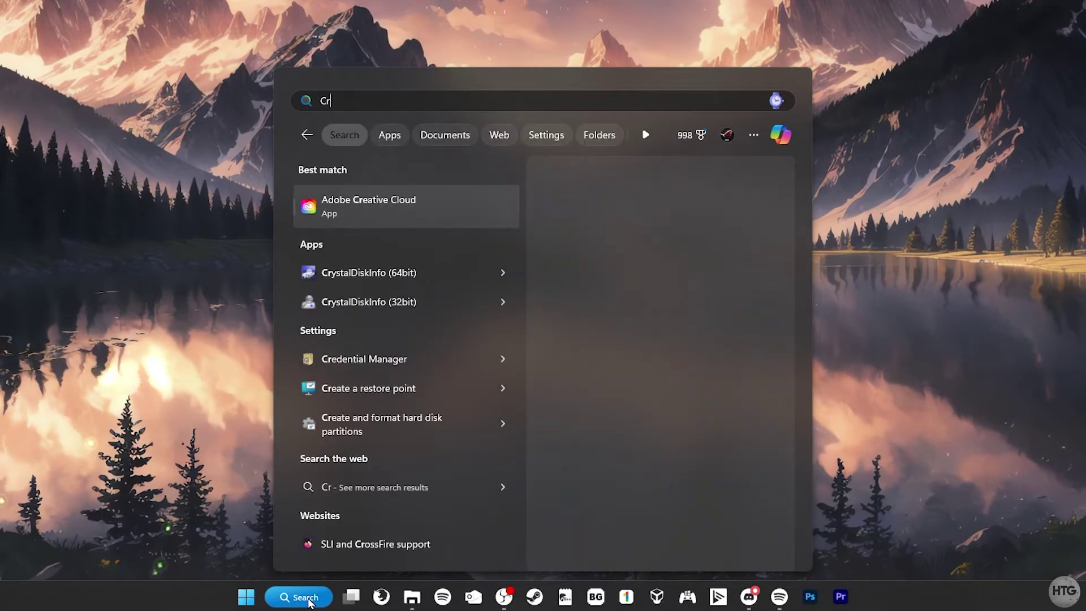
text(eative)
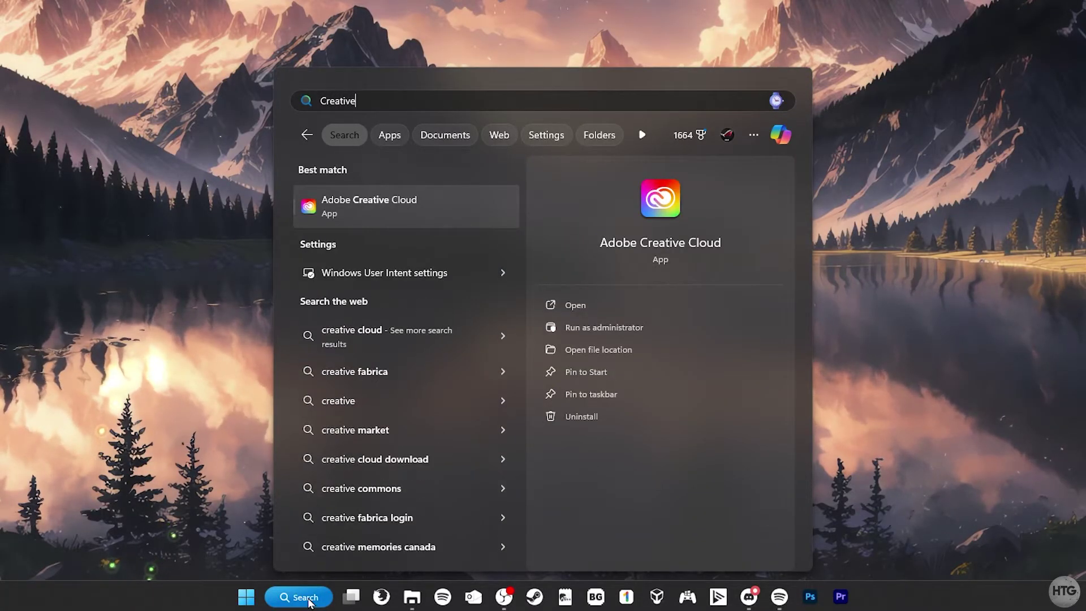
text( Clo)
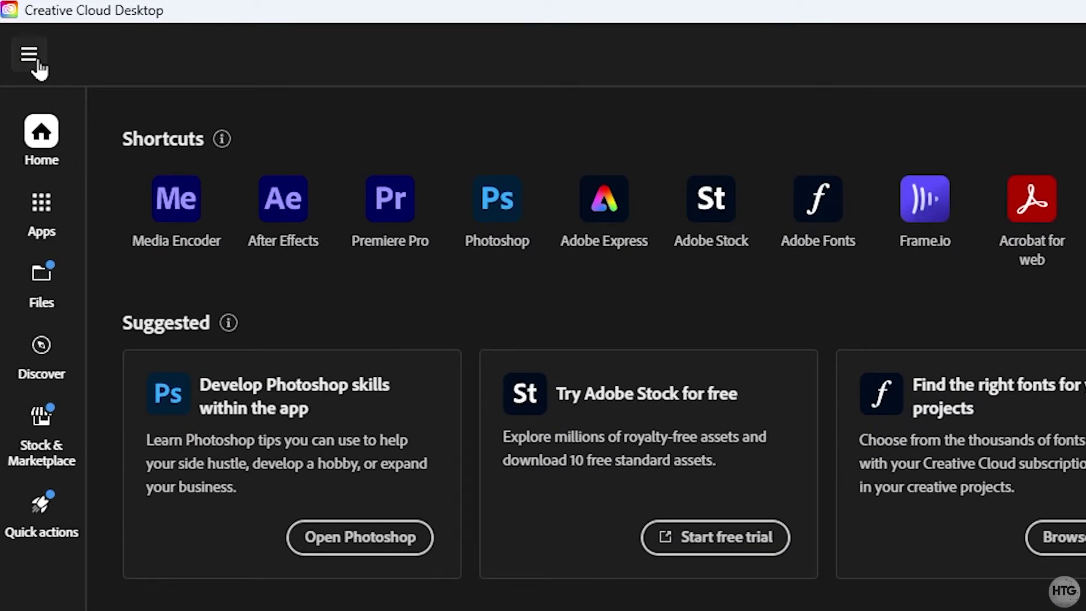
Step: Open Creative Cloud Preferences via the hamburger menu's File > Preferences
click(34, 62)
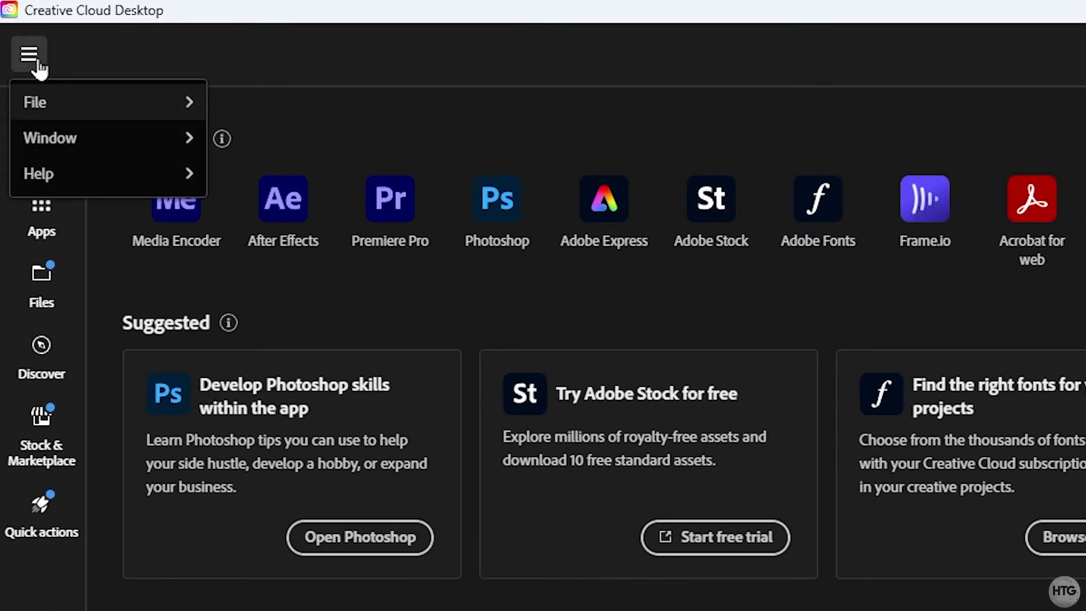
click(93, 106)
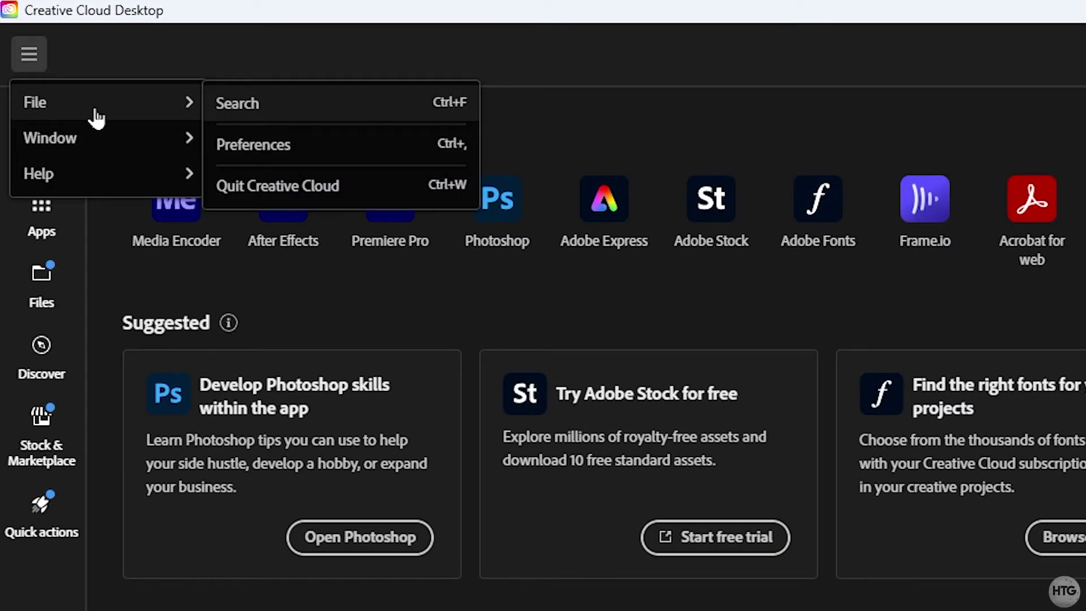
click(374, 160)
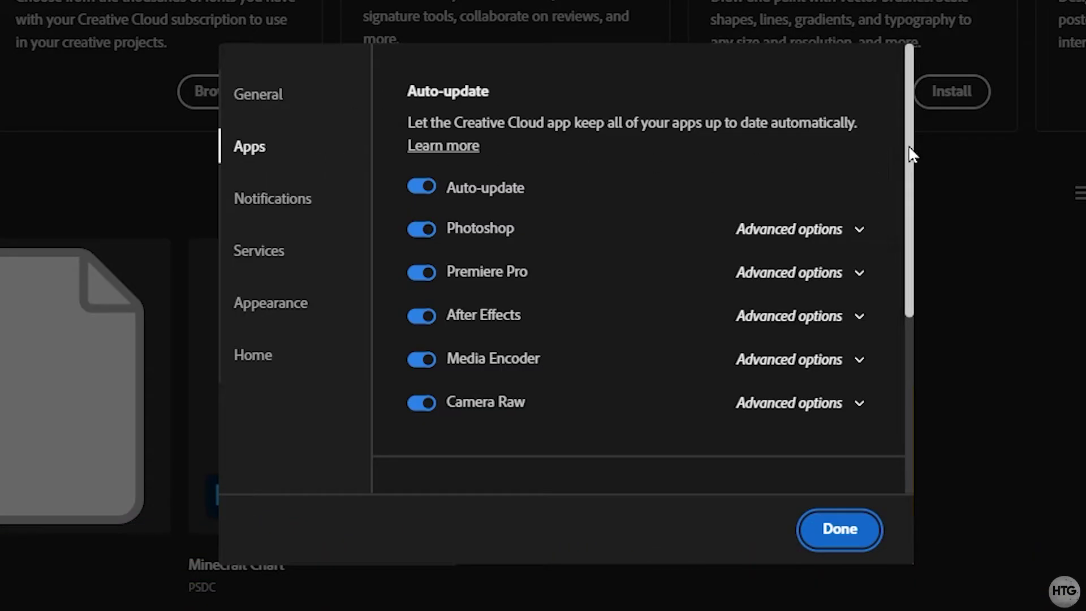
drag(904, 153, 890, 349)
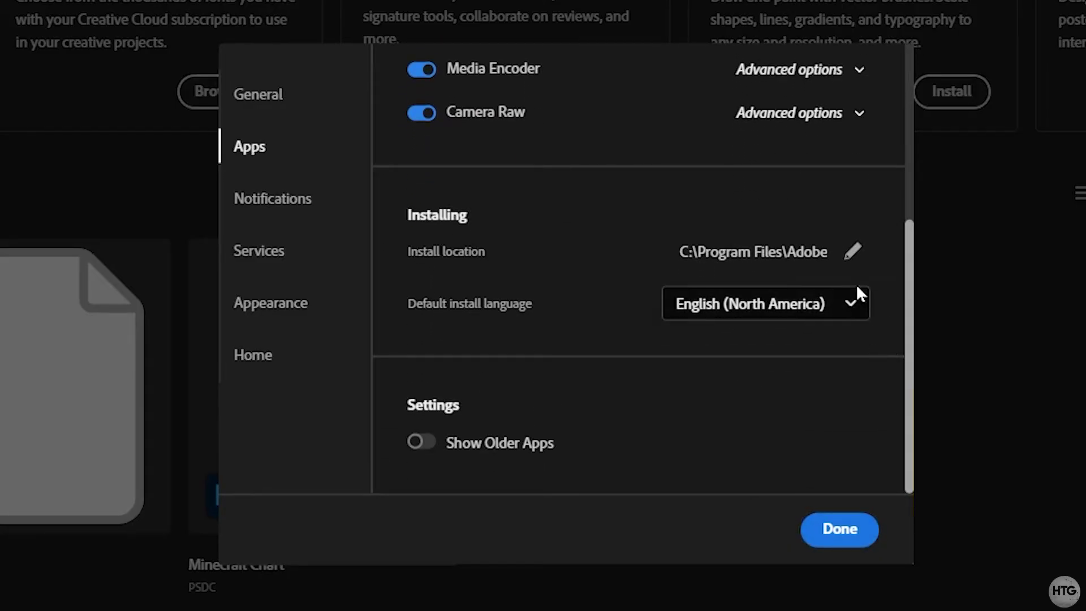
Step: Change the apps install location to the D:\Adobe CC folder
click(853, 254)
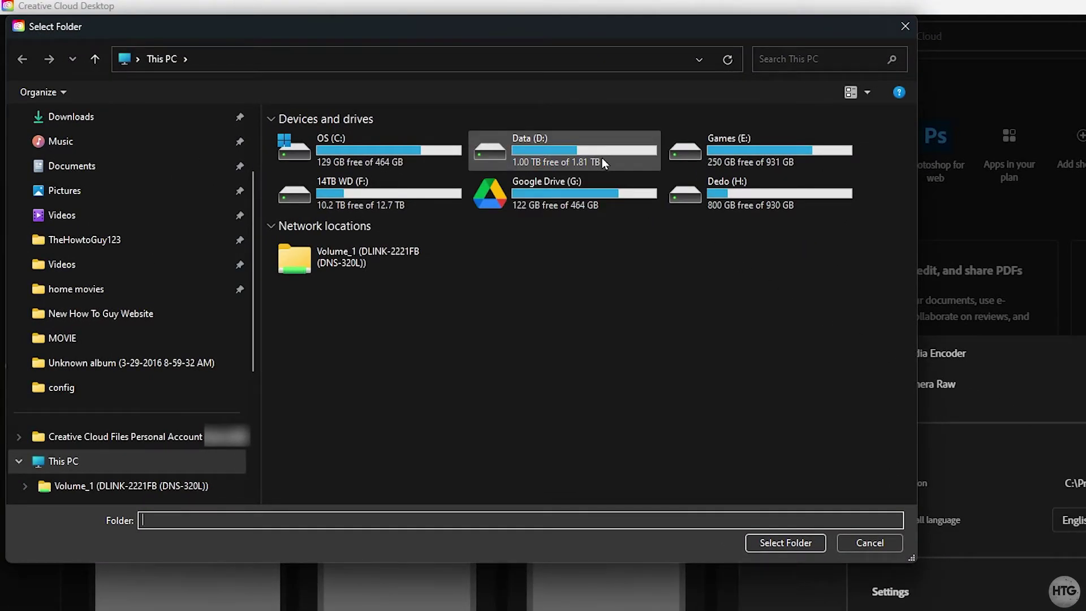
double_click(601, 158)
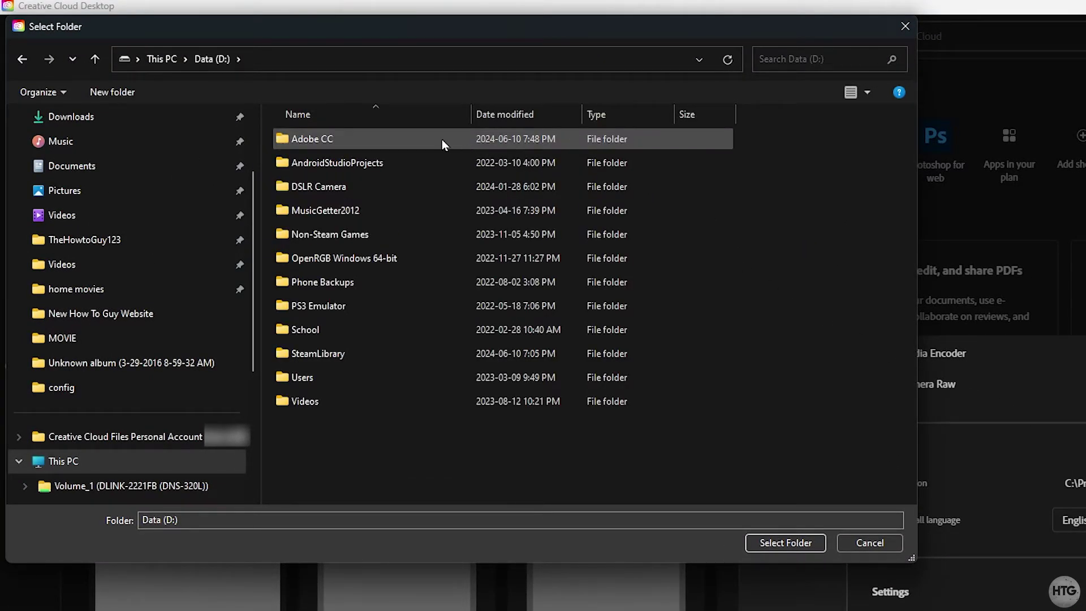
double_click(442, 139)
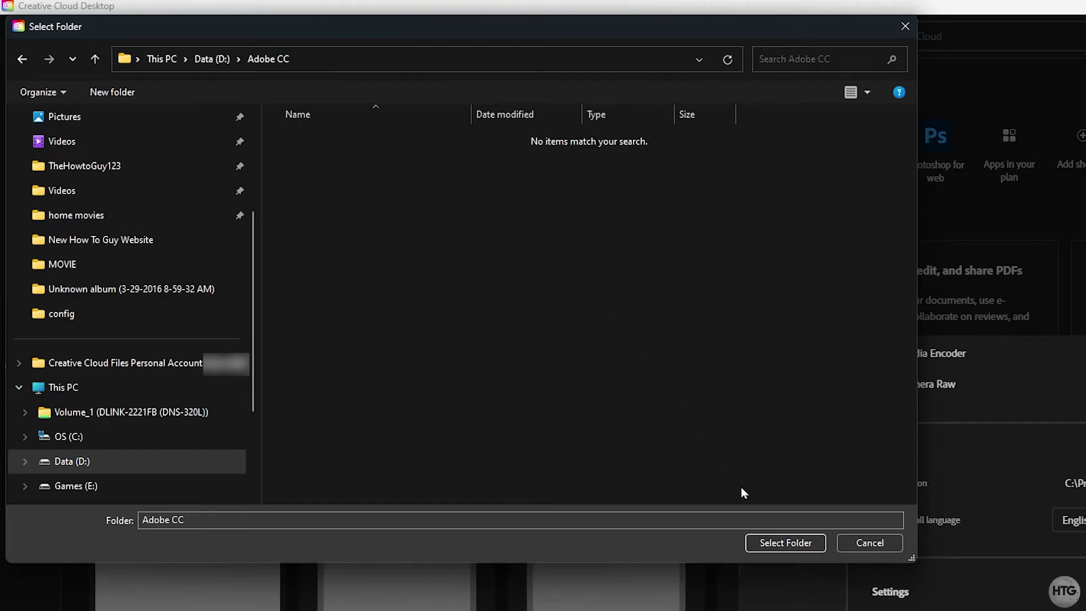
click(778, 543)
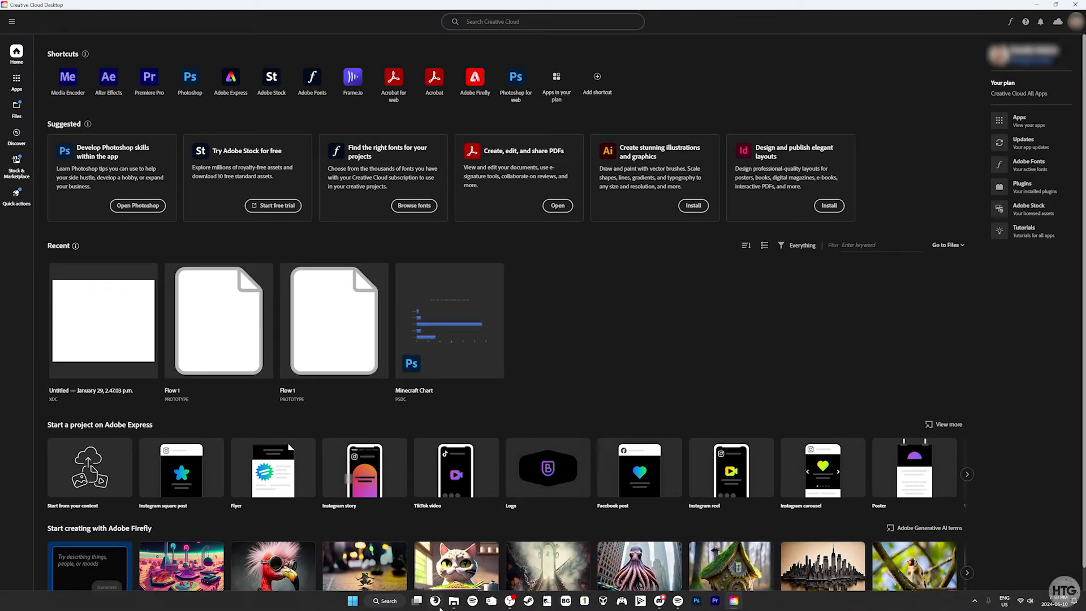
Step: Bring the empty Adobe CC folder forward in File Explorer to check it
click(454, 601)
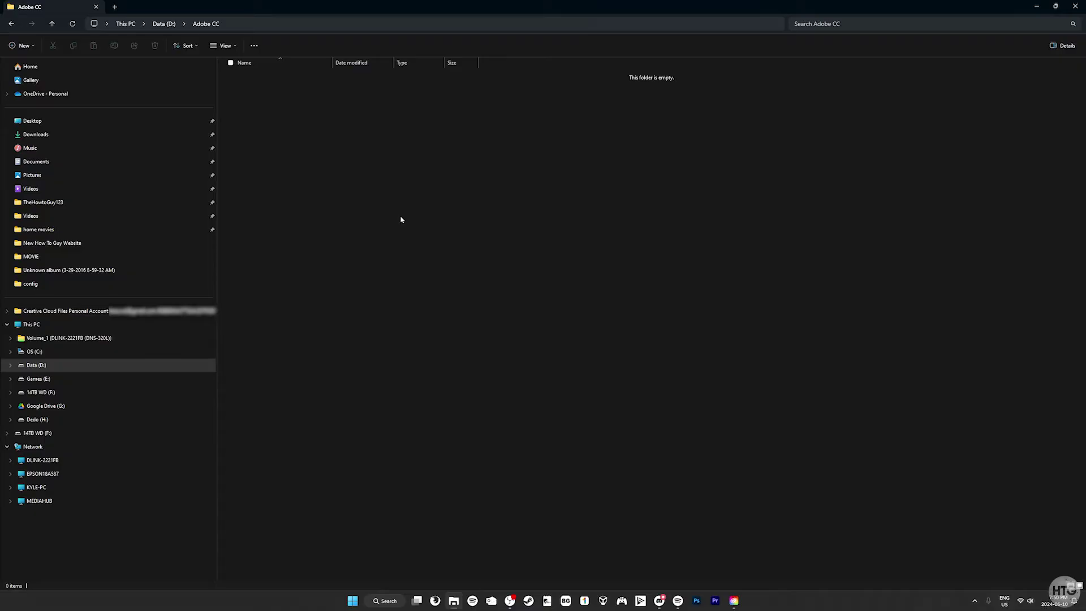
Step: Uninstall Photoshop from the Apps list, keeping its preferences
click(1035, 6)
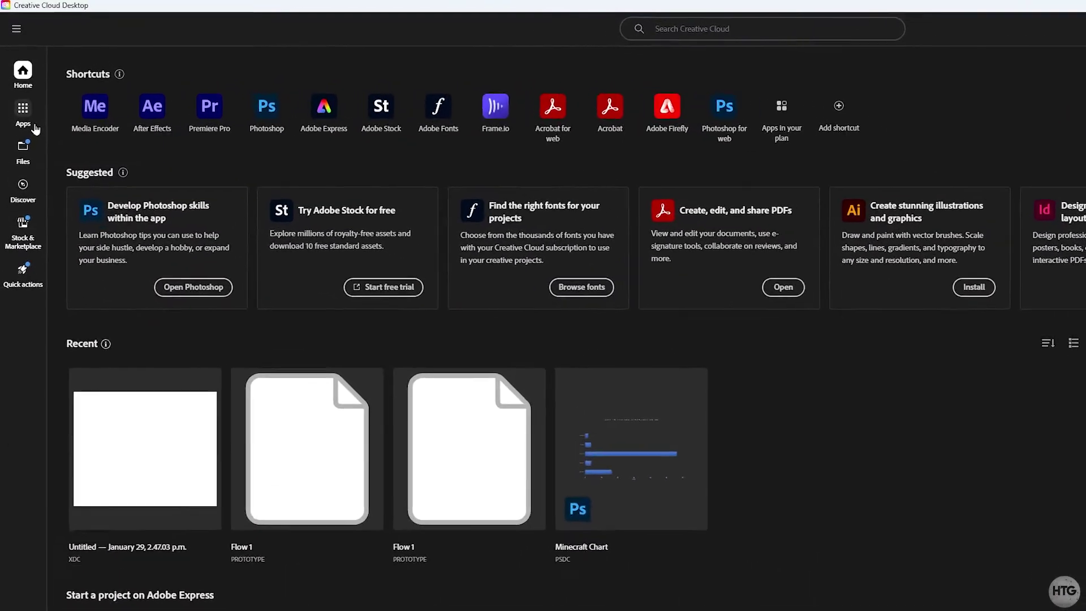
click(37, 137)
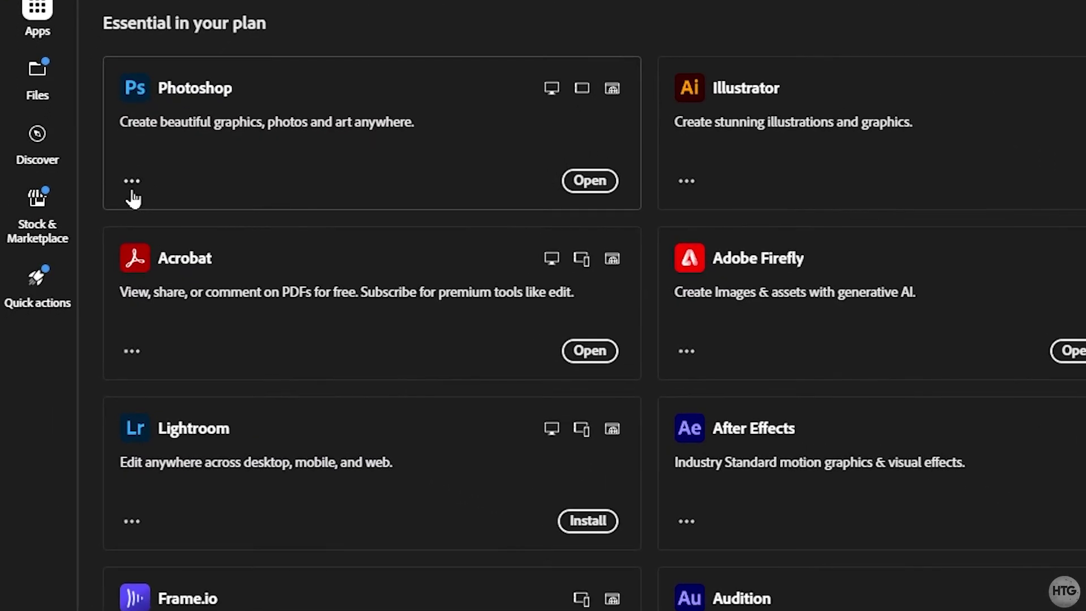
click(86, 233)
click(213, 487)
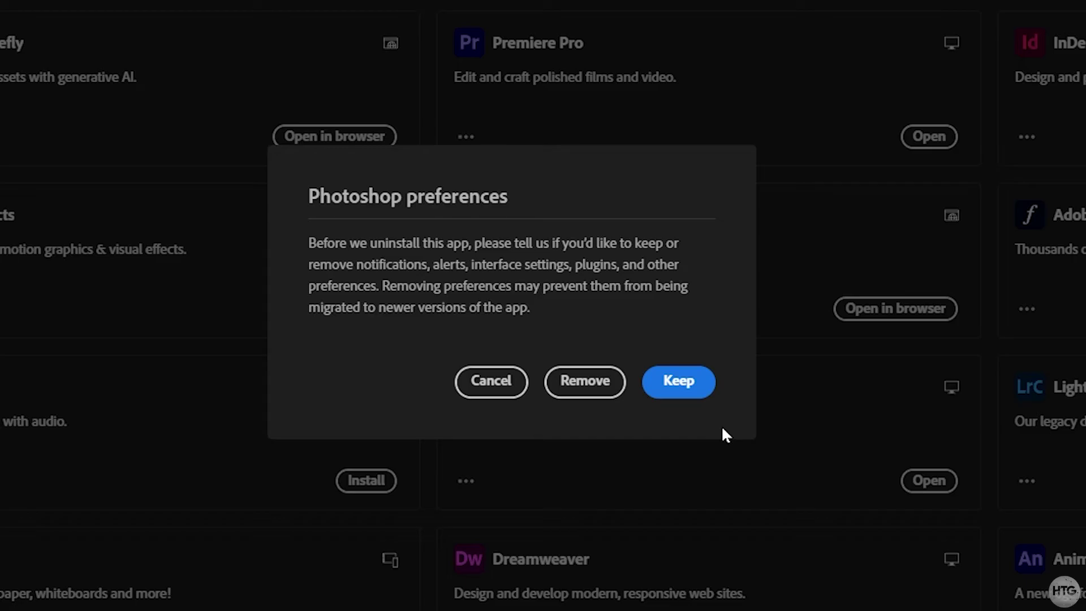
click(683, 382)
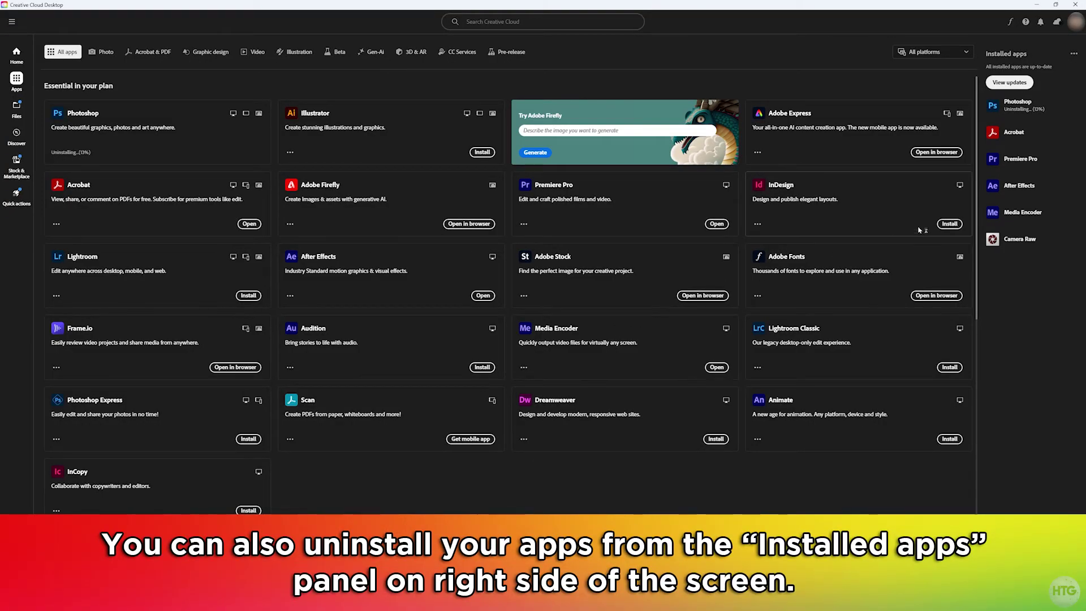
Step: Uninstall Premiere Pro, After Effects and Media Encoder, keeping preferences
click(1073, 161)
click(1032, 276)
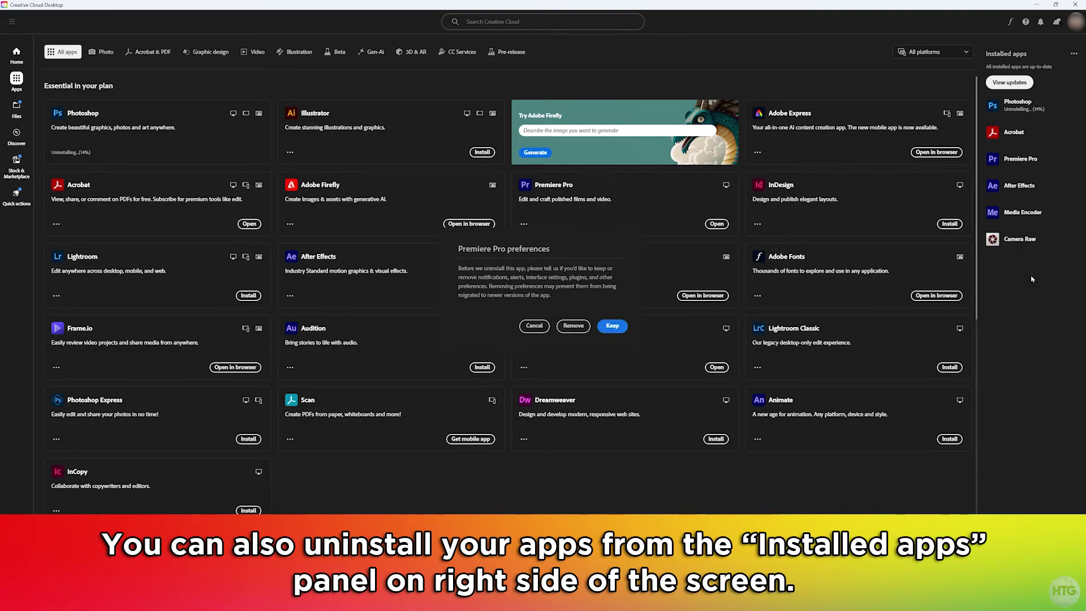
click(611, 325)
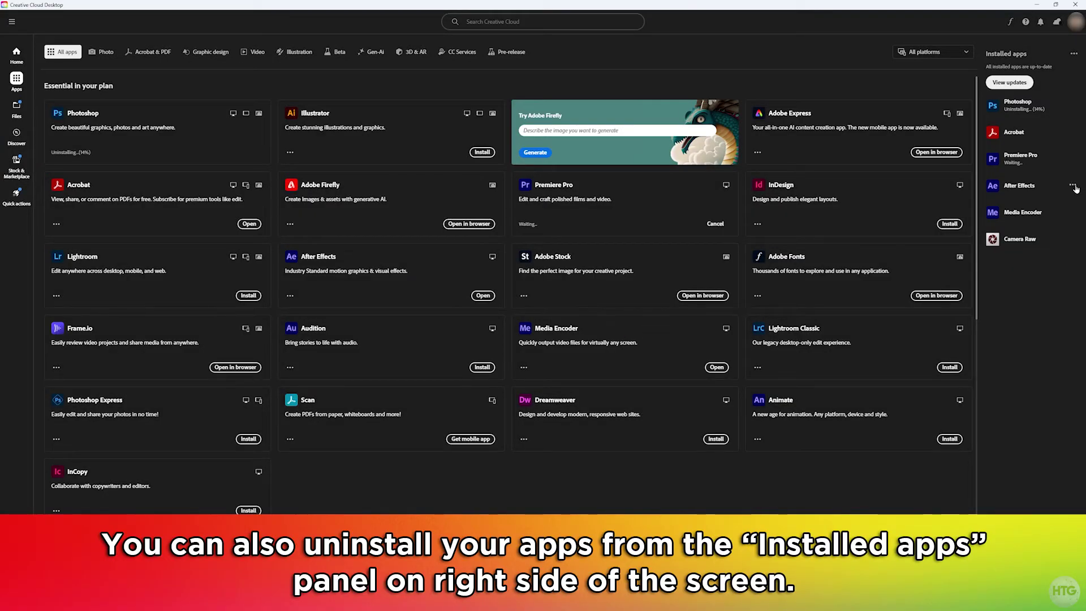
click(1072, 185)
click(1037, 301)
click(611, 325)
click(1072, 211)
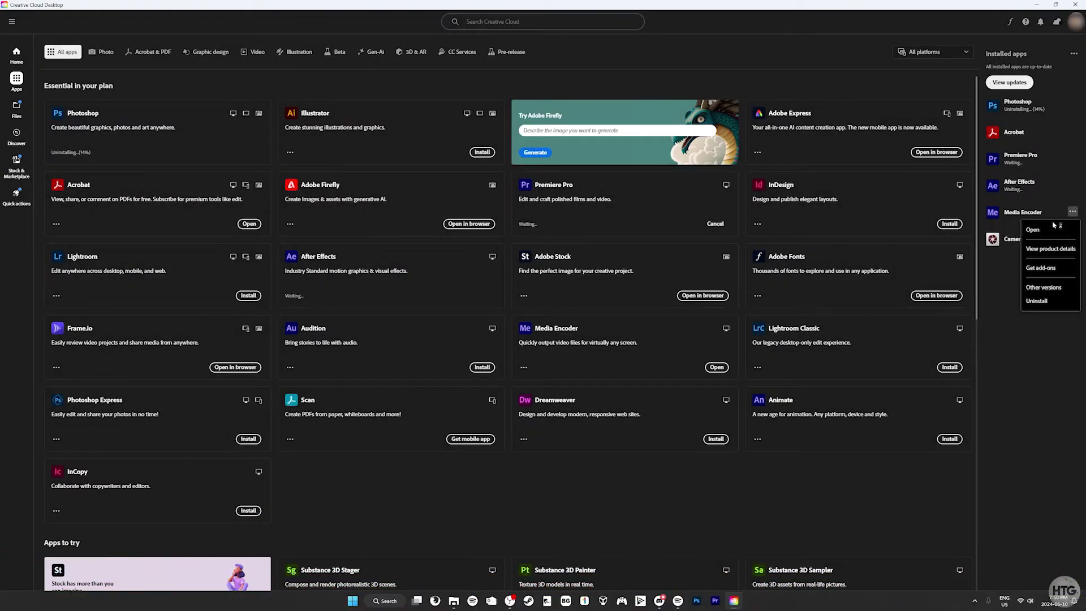
click(1036, 302)
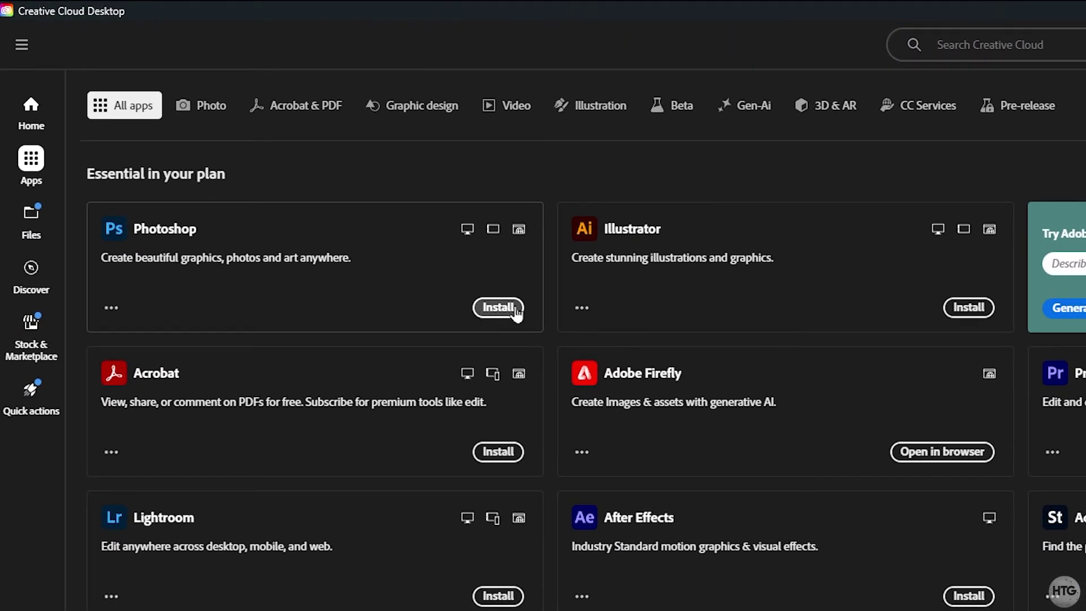
Step: Install Photoshop, After Effects with Cinema 4D, Premiere Pro, Media Encoder and Acrobat
click(498, 307)
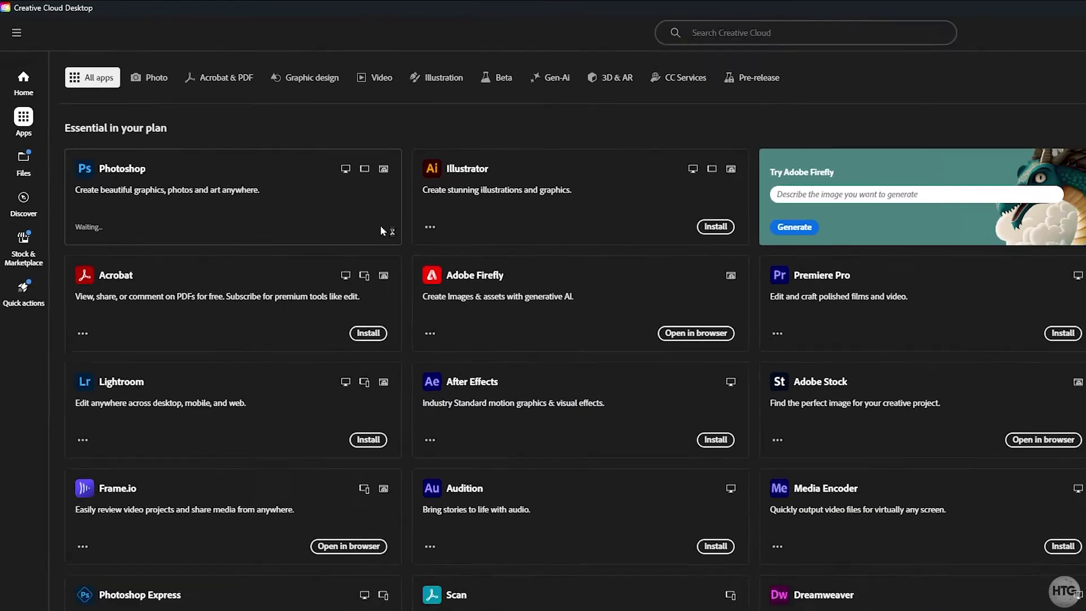
click(482, 295)
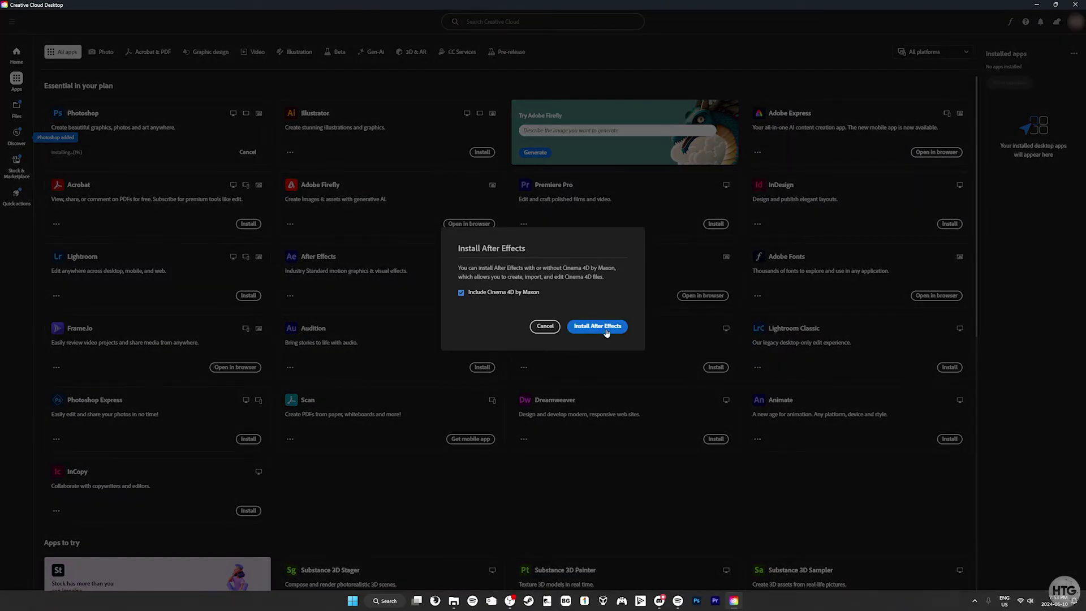
click(598, 330)
click(716, 224)
click(715, 367)
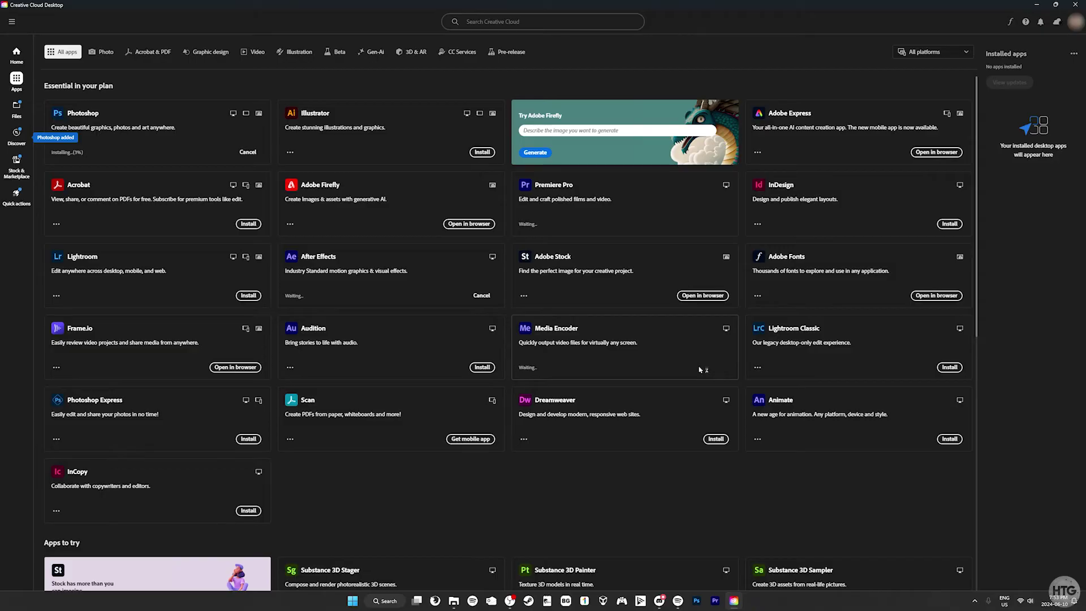
click(248, 224)
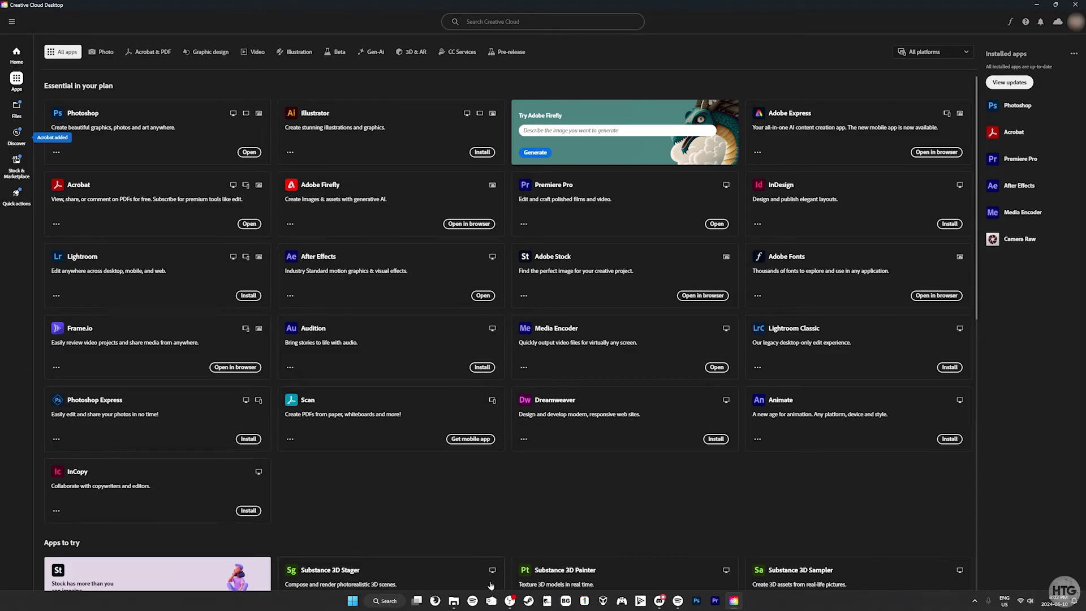
click(453, 600)
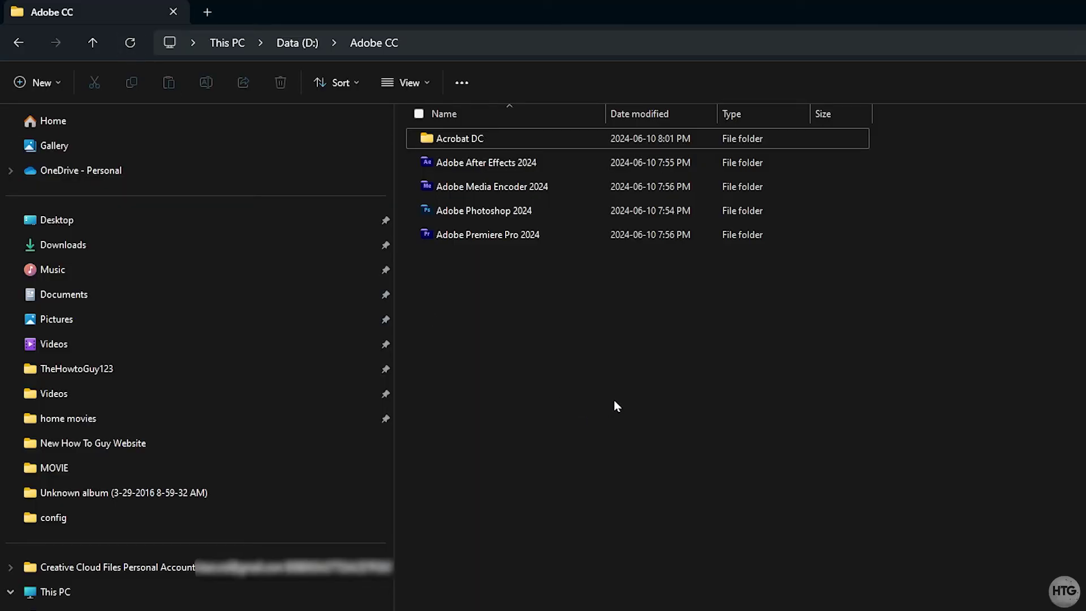
Step: Navigate back to the old C:\Program Files\Adobe folder to compare contents
key(alt+Left)
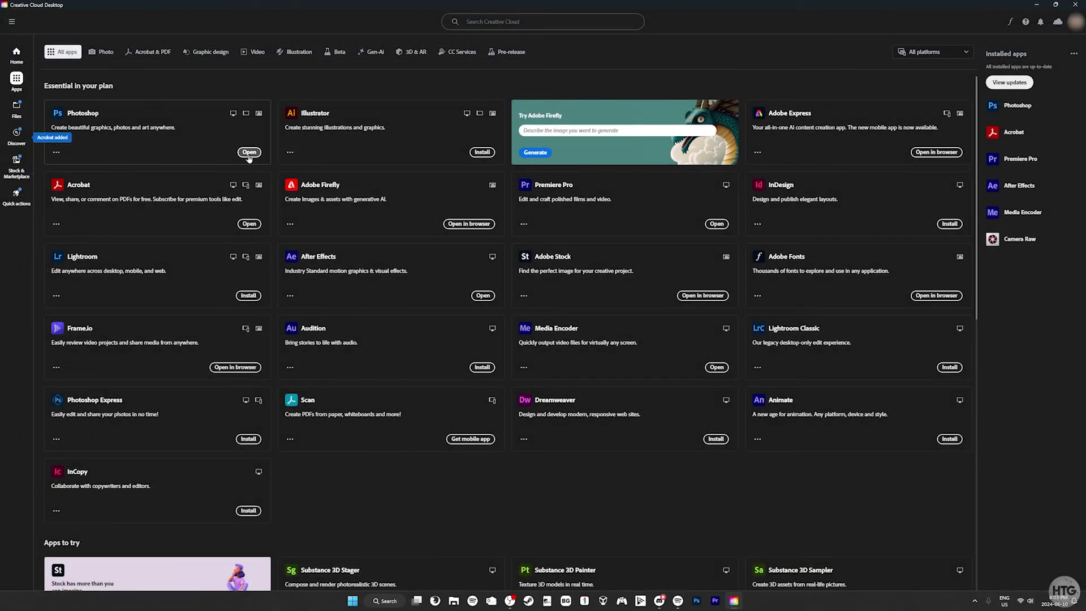
Step: Launch the reinstalled Photoshop and open the recent Thumbnail.psd file
click(249, 153)
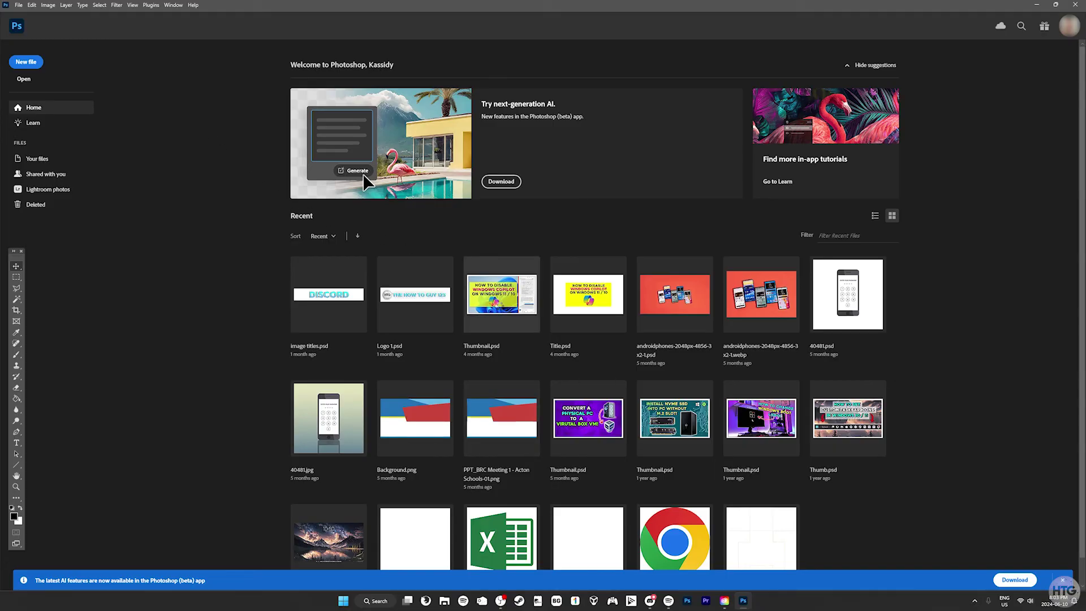
click(501, 307)
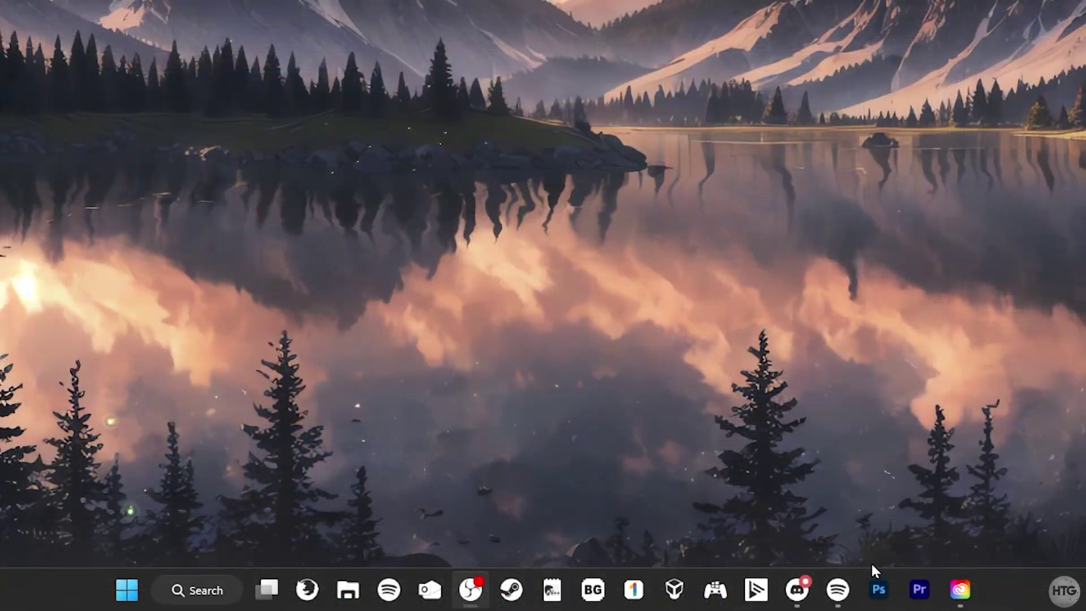
Step: Try the broken Photoshop shortcut, then pin Adobe Photoshop 2024 to the taskbar
click(891, 602)
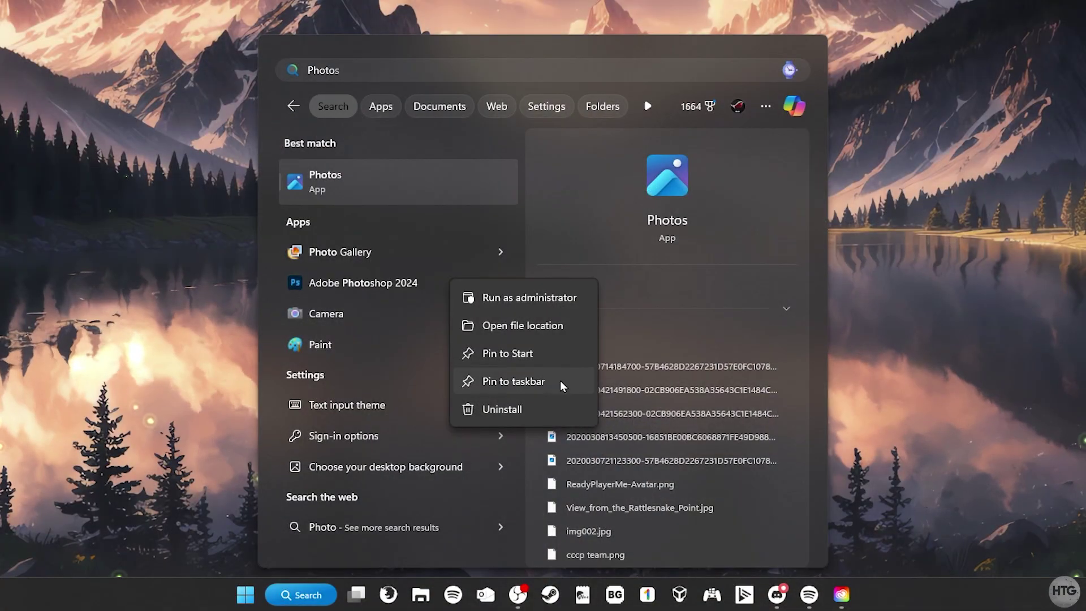
click(560, 380)
Step: Pin Adobe Premiere Pro 2024 to the taskbar from Windows Search
key(ctrl+a)
text(P)
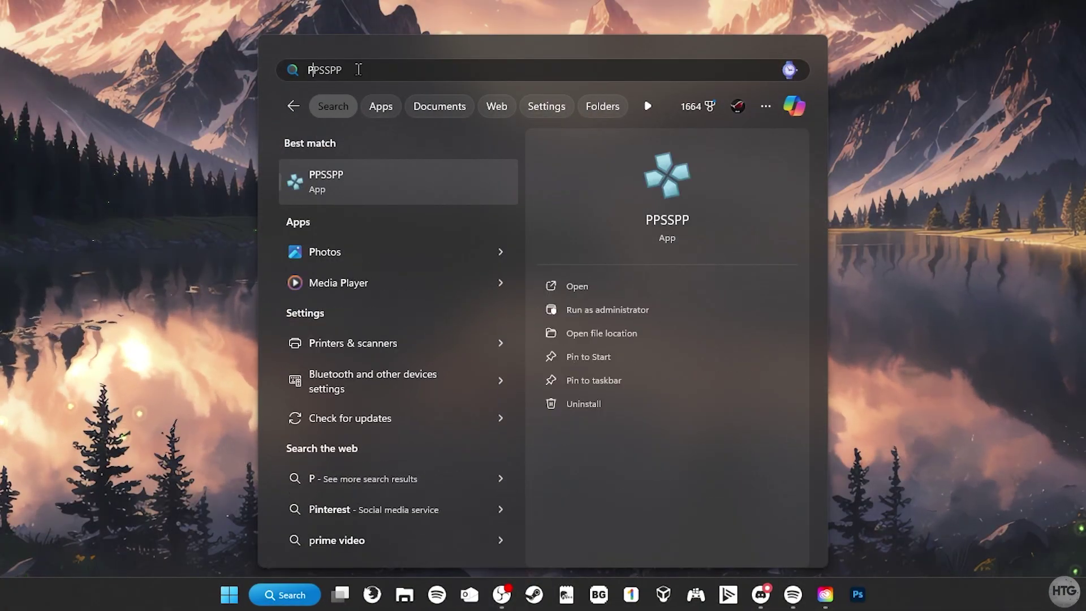
text(remier)
right_click(438, 186)
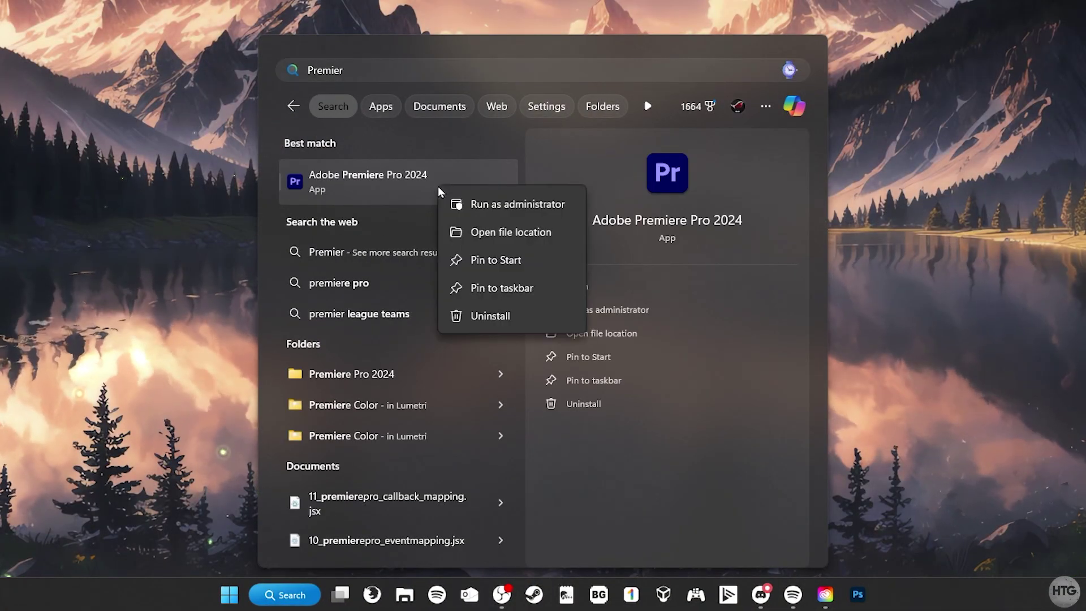
click(547, 285)
click(927, 342)
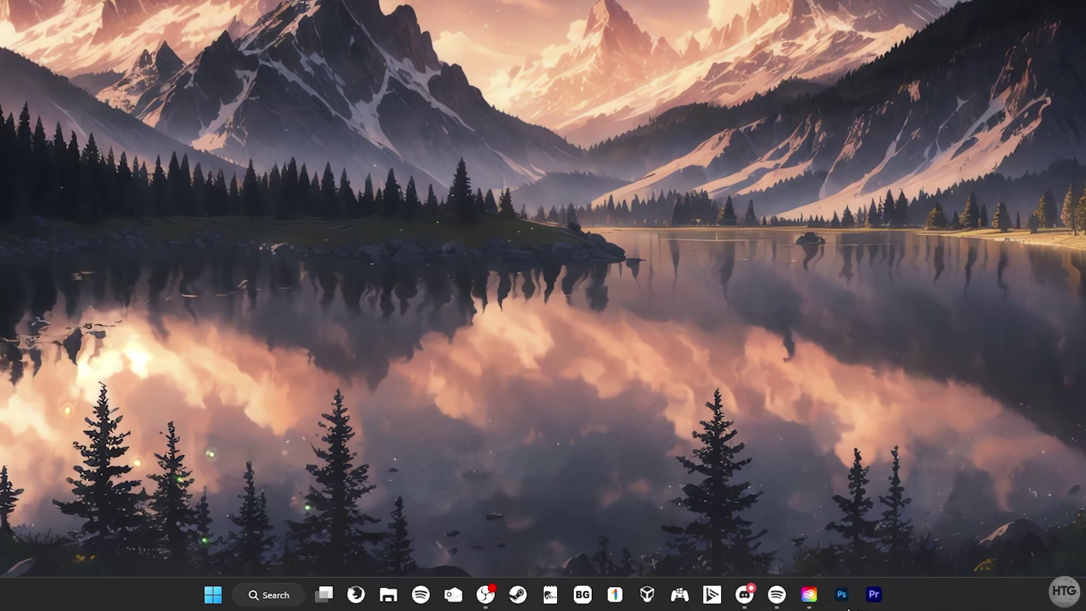